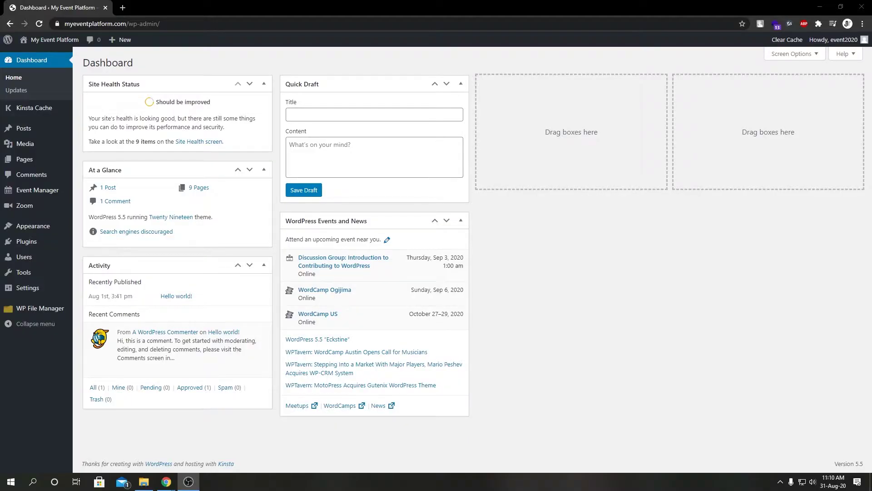
# From the dashboard, open Zoom > Add User and set the Action dropdown to Create.
pyautogui.hotkey('alt', 'Tab')
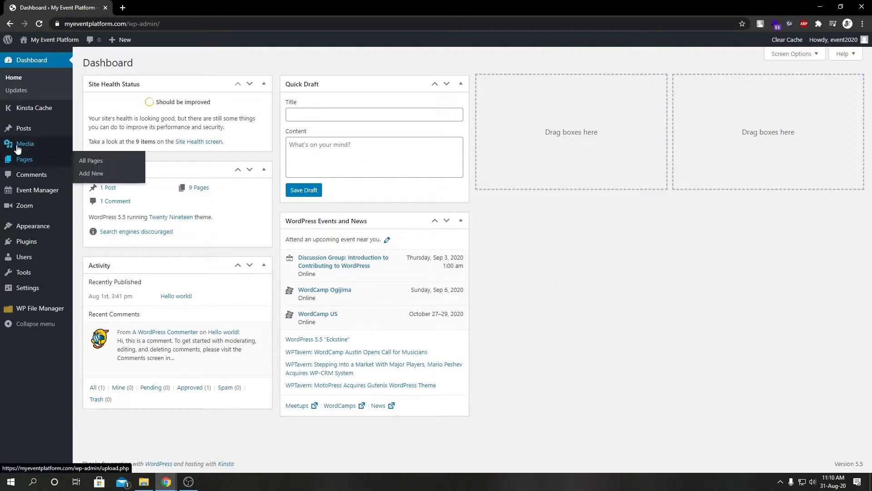
pyautogui.moveTo(29, 207)
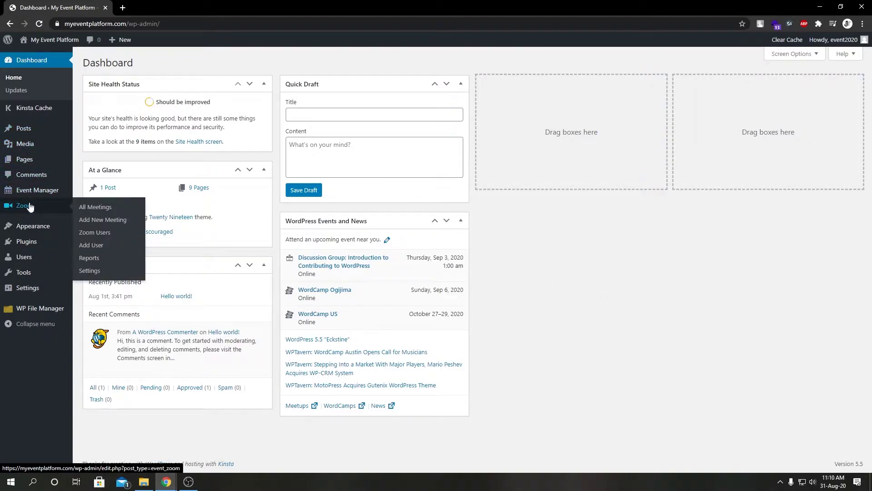
pyautogui.click(101, 249)
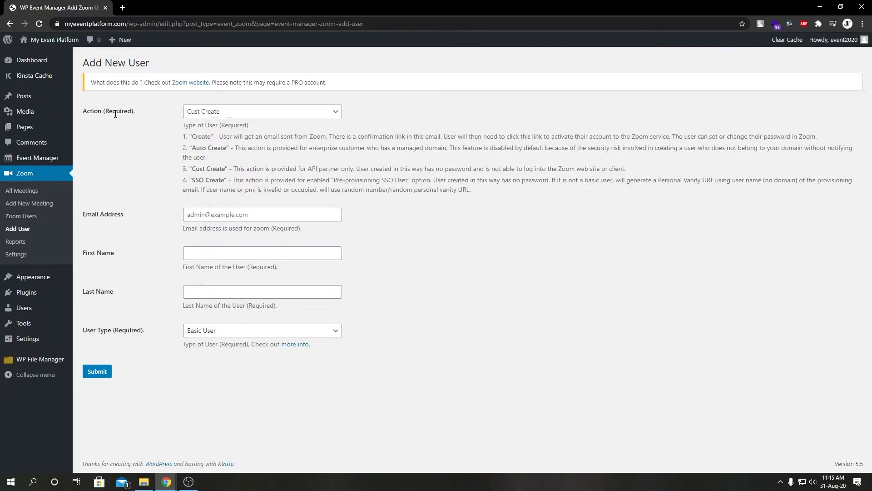
pyautogui.click(292, 115)
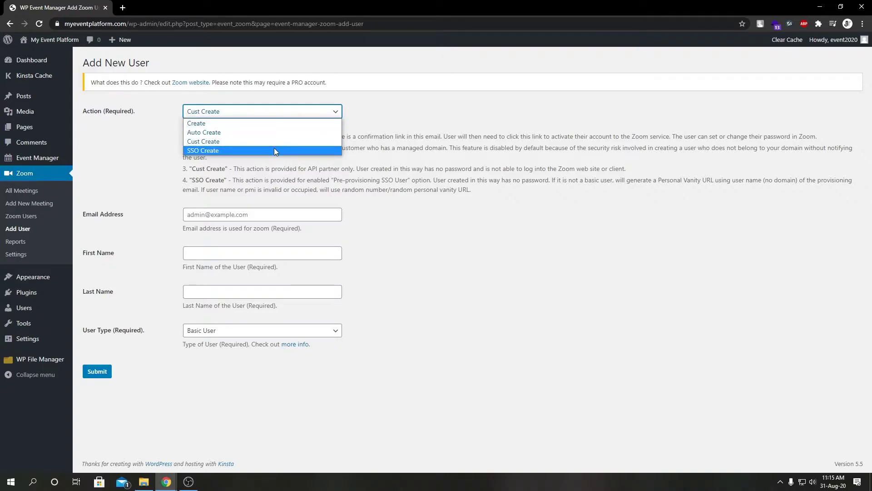
pyautogui.click(267, 166)
pyautogui.click(273, 115)
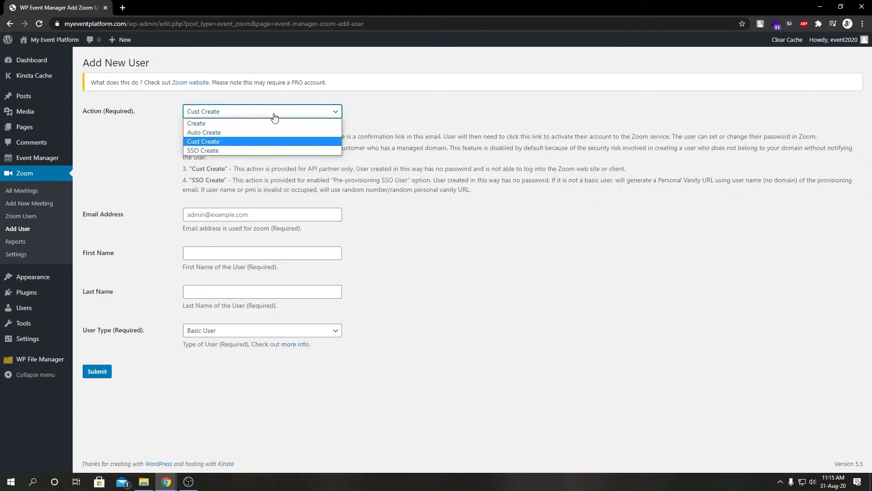
pyautogui.click(269, 124)
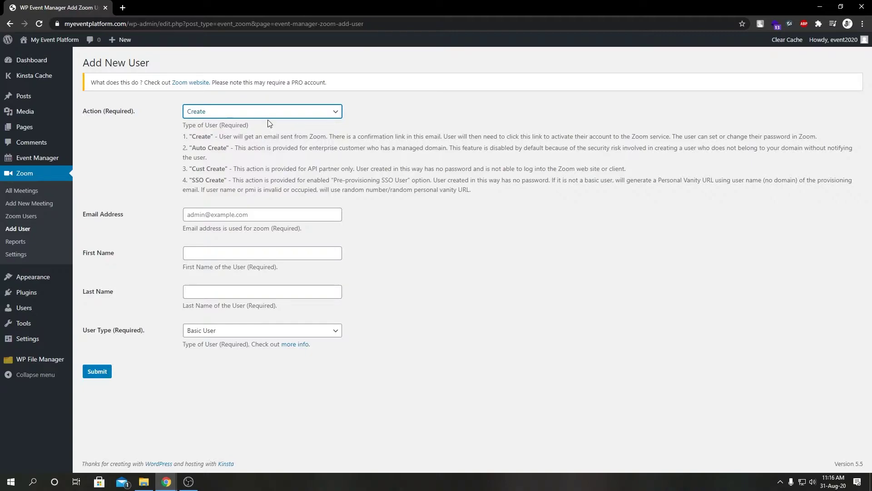
pyautogui.click(242, 216)
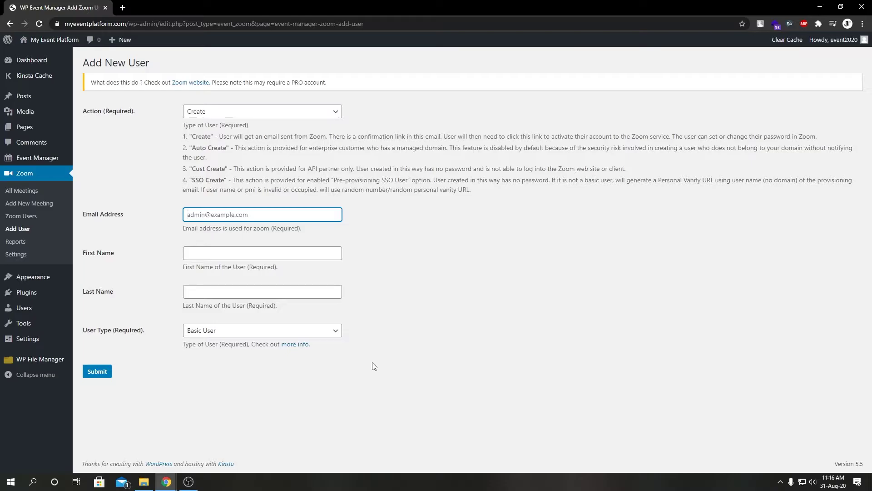
# Switch the Action from Create to Auto Create, then to Cust Create.
pyautogui.click(241, 111)
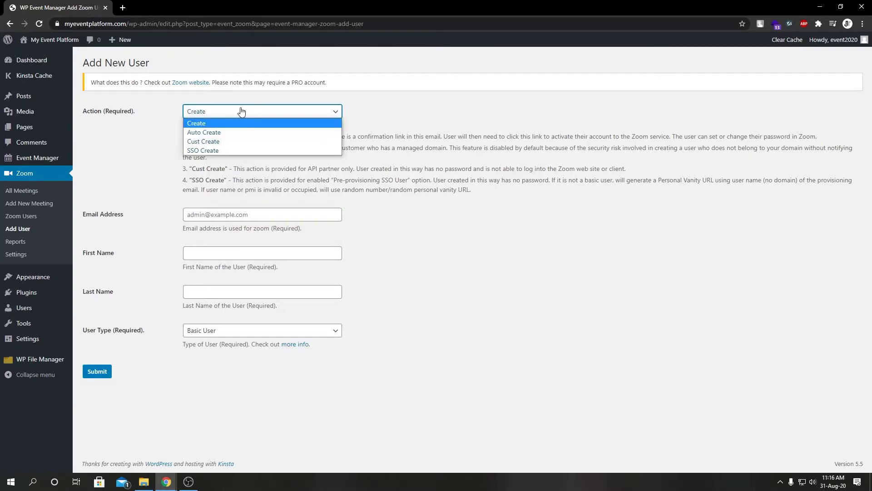
pyautogui.click(241, 132)
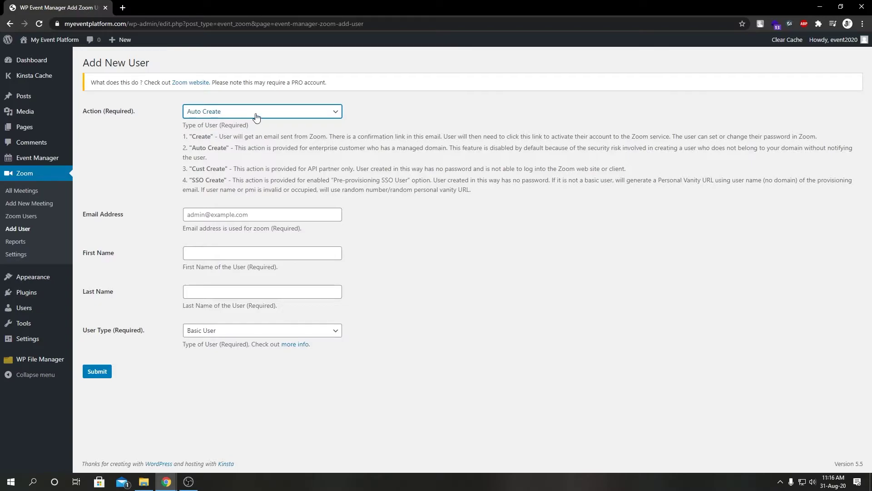
pyautogui.click(255, 115)
pyautogui.click(244, 141)
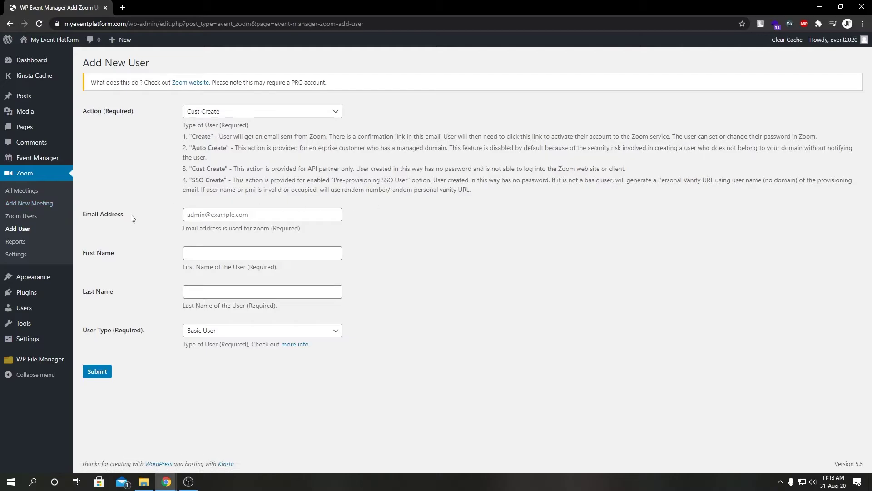
# Set the Action back to Create and enter the new user's e-mail address.
pyautogui.click(243, 112)
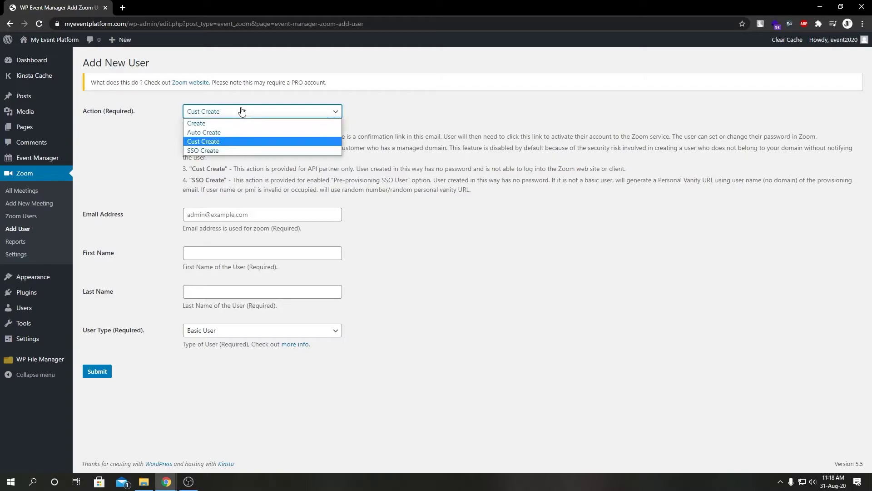
pyautogui.click(240, 122)
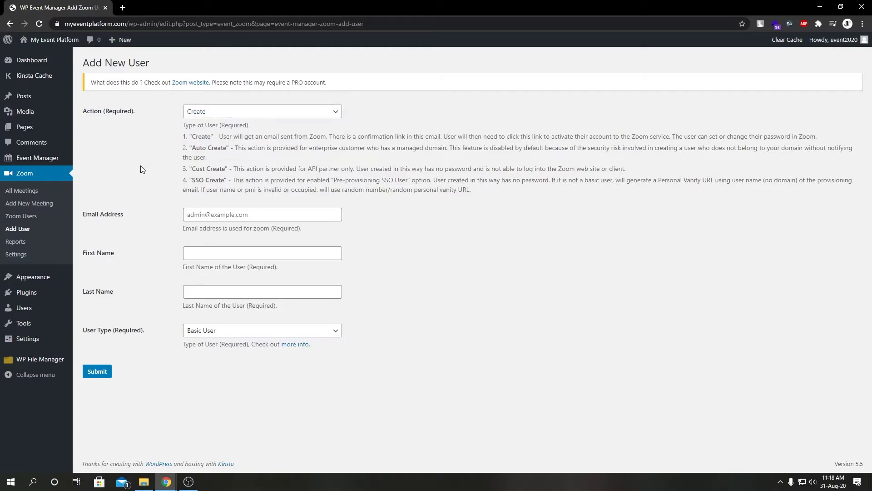
pyautogui.click(284, 214)
pyautogui.hotkey('ctrl', 'v')
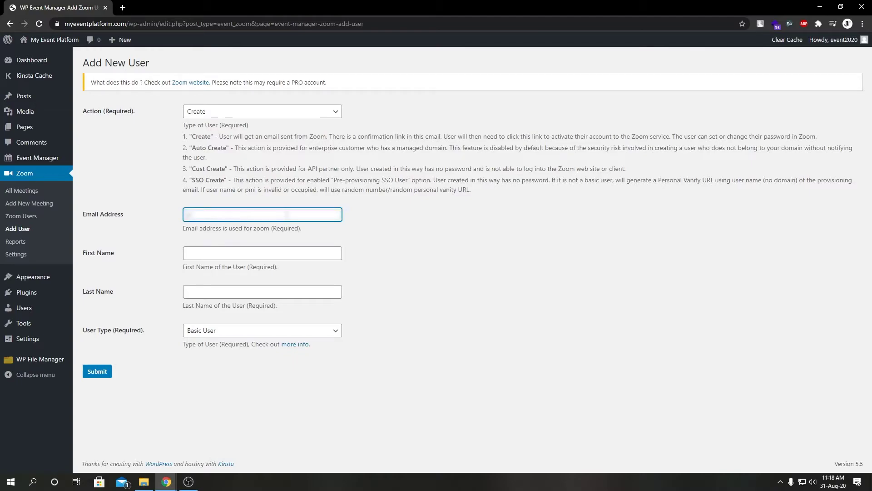
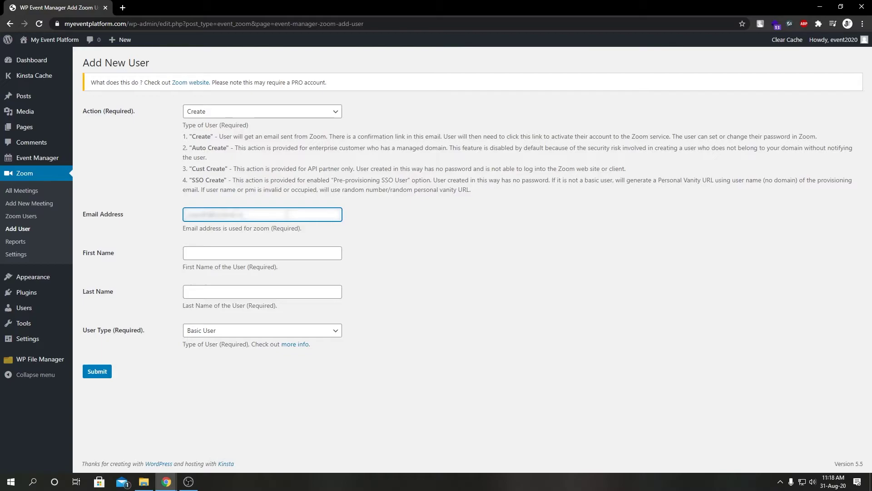
pyautogui.click(160, 229)
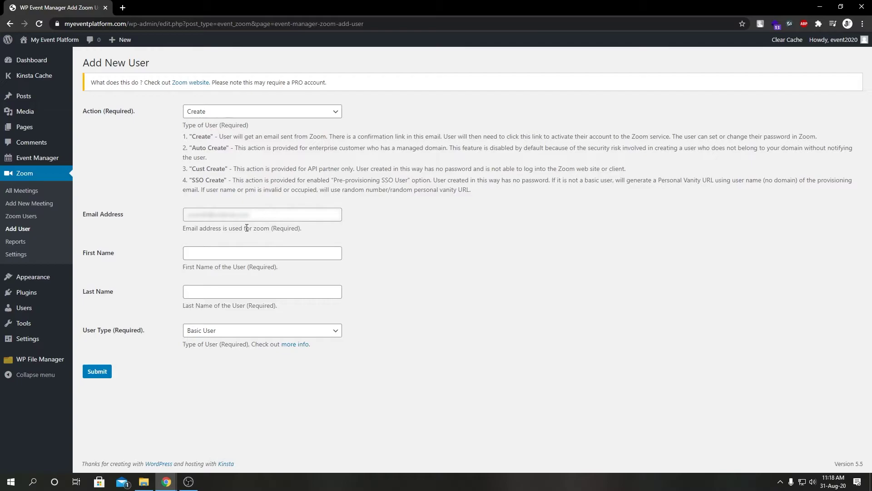
# Fill in the new user's first name and last name.
pyautogui.click(242, 251)
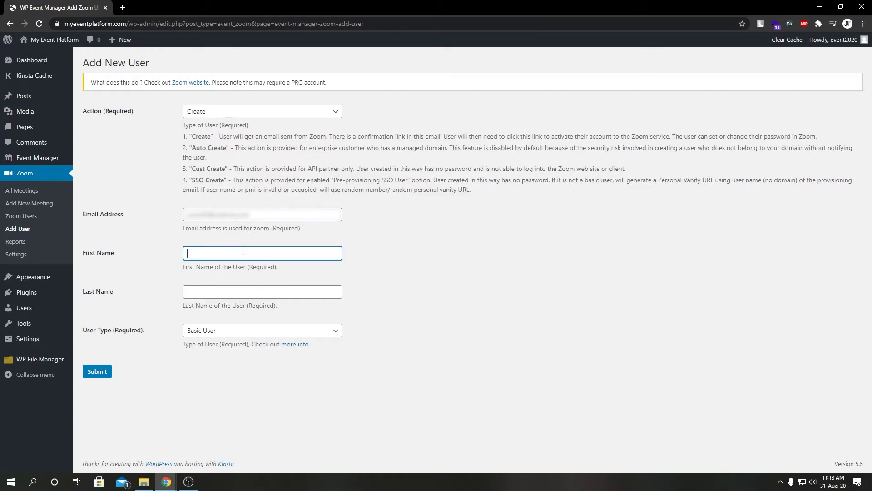
pyautogui.press('Tab')
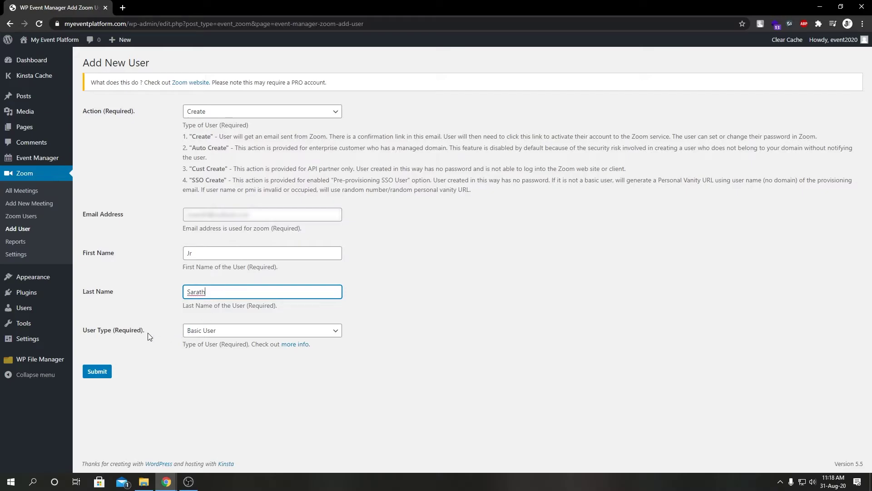
pyautogui.click(149, 335)
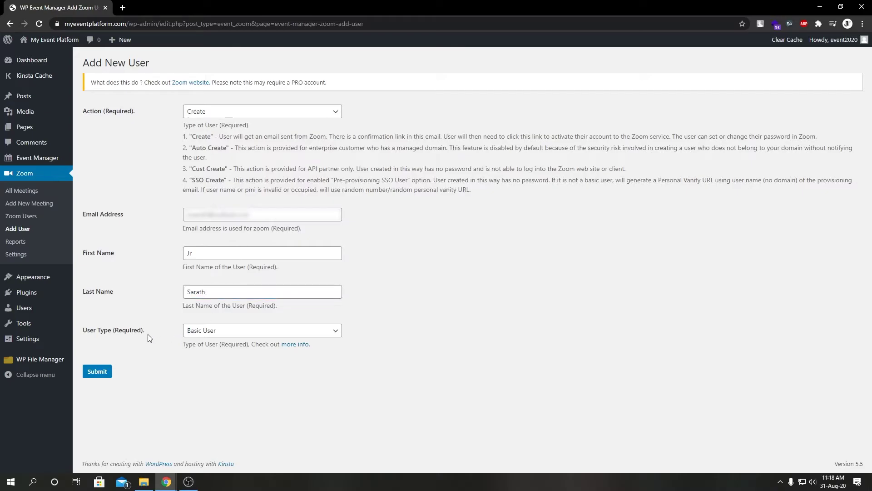
pyautogui.click(198, 335)
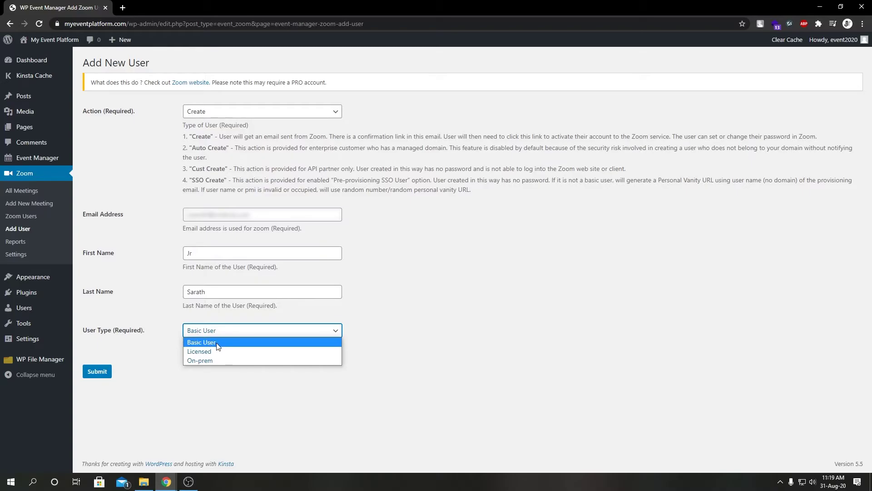
pyautogui.click(217, 346)
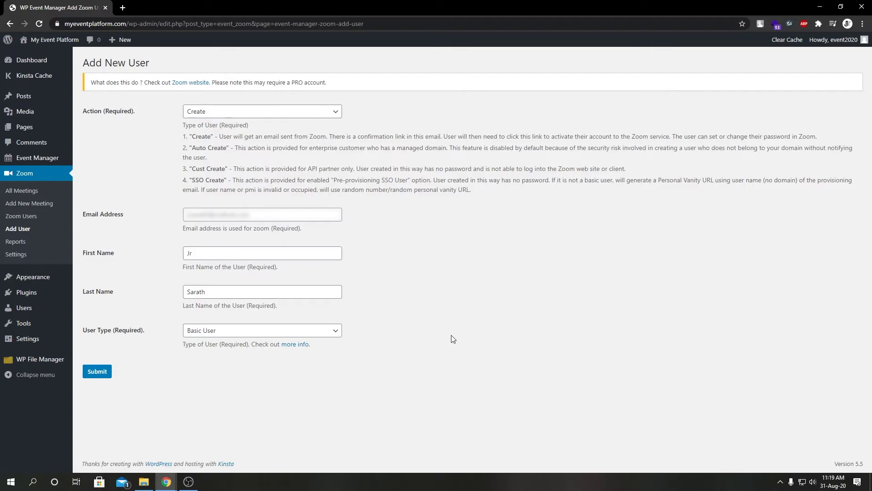
pyautogui.click(335, 331)
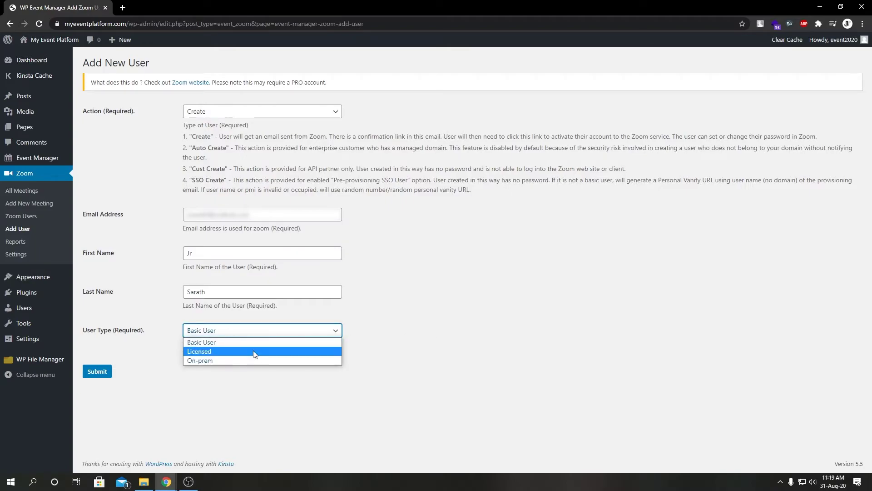
pyautogui.click(255, 352)
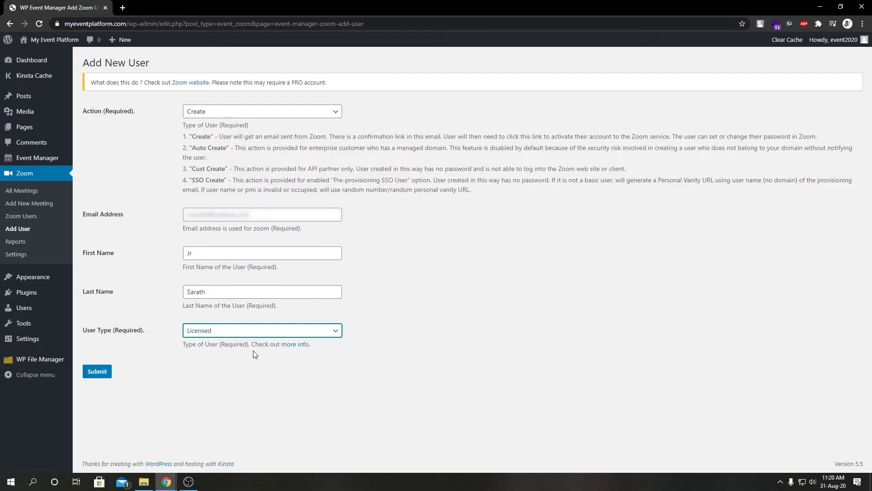
pyautogui.click(251, 337)
pyautogui.click(210, 358)
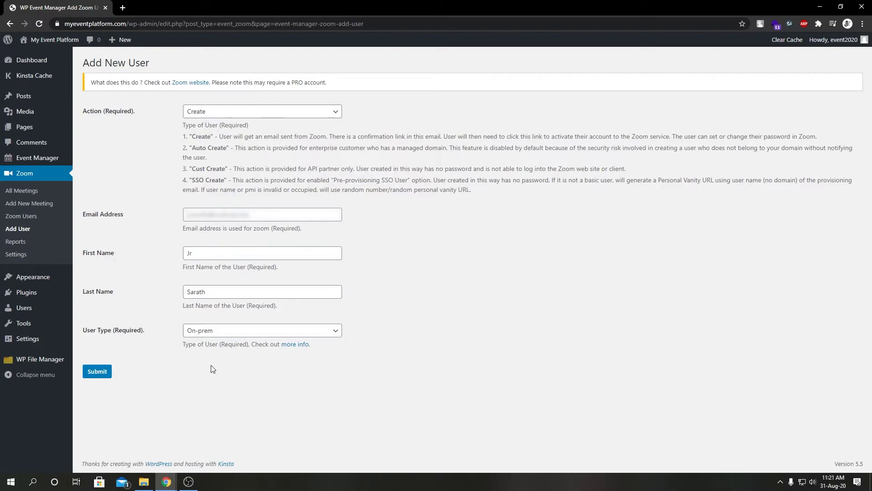
pyautogui.click(221, 331)
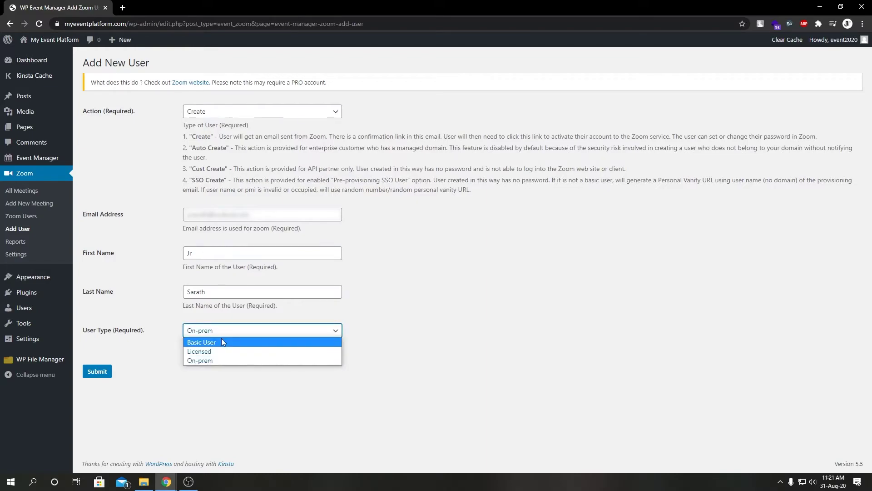
pyautogui.click(222, 339)
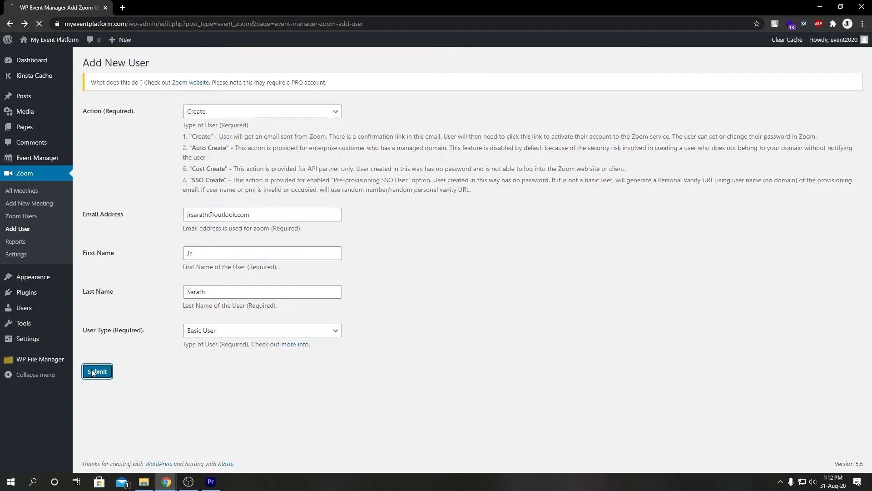
# Submit the form to create the Zoom user, then open zoom in a new browser tab.
pyautogui.click(94, 372)
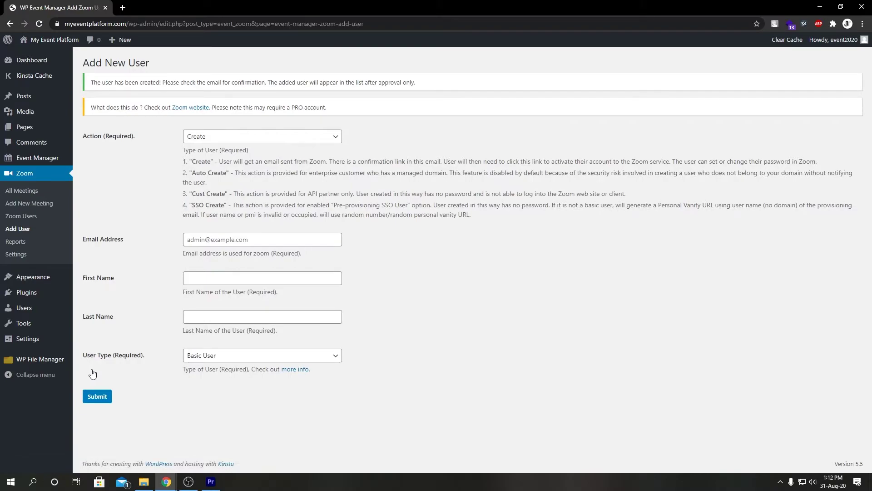
pyautogui.click(121, 7)
pyautogui.write('zoom.us')
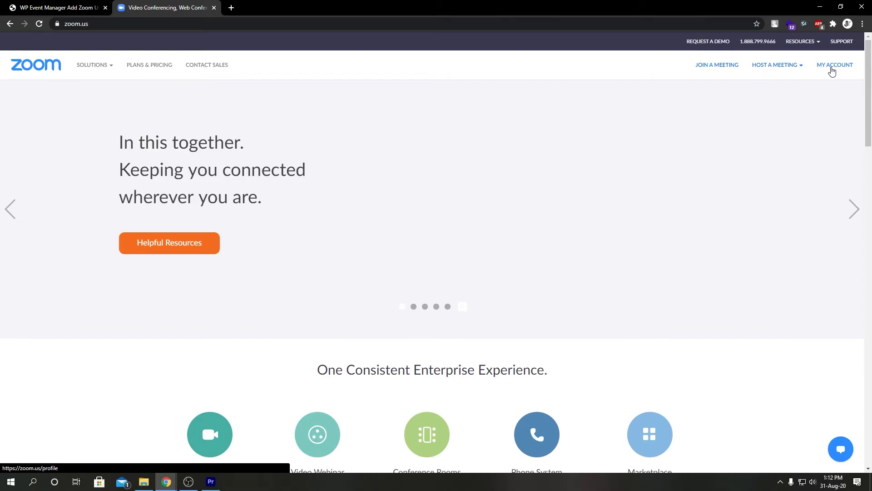
# Go to My Account > User Management > Users in the Zoom portal to see the three users.
pyautogui.click(832, 69)
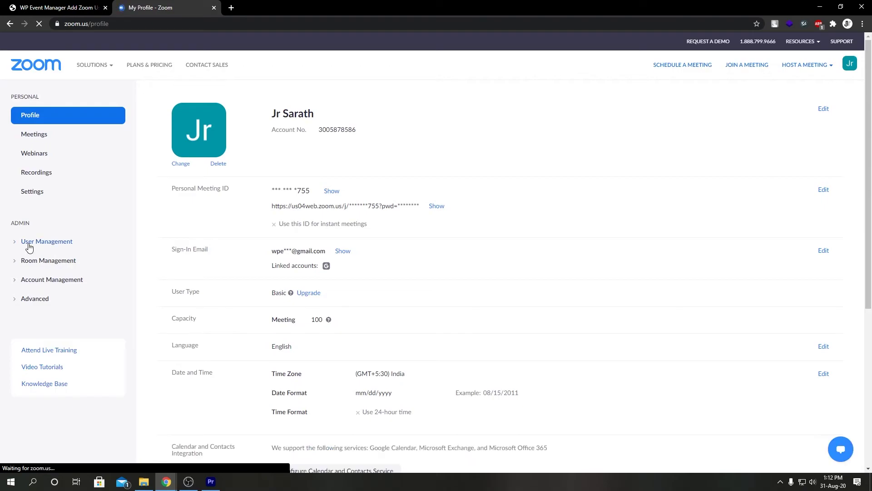
pyautogui.click(29, 248)
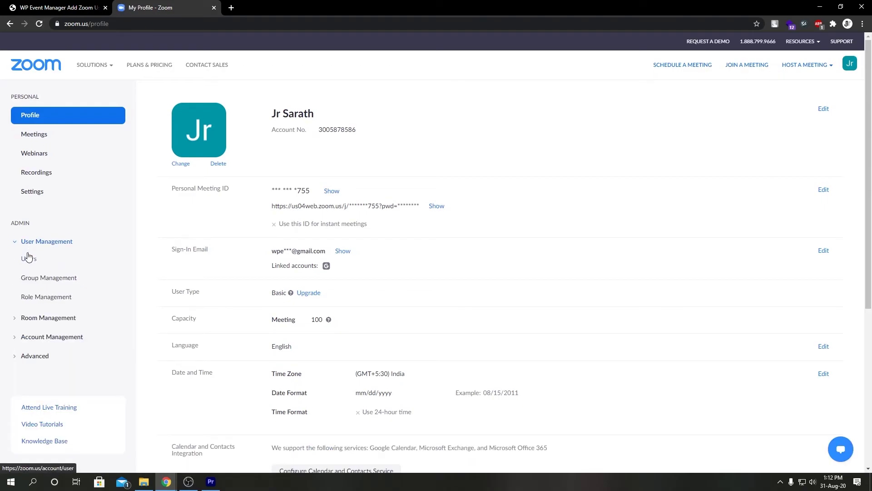
pyautogui.click(28, 259)
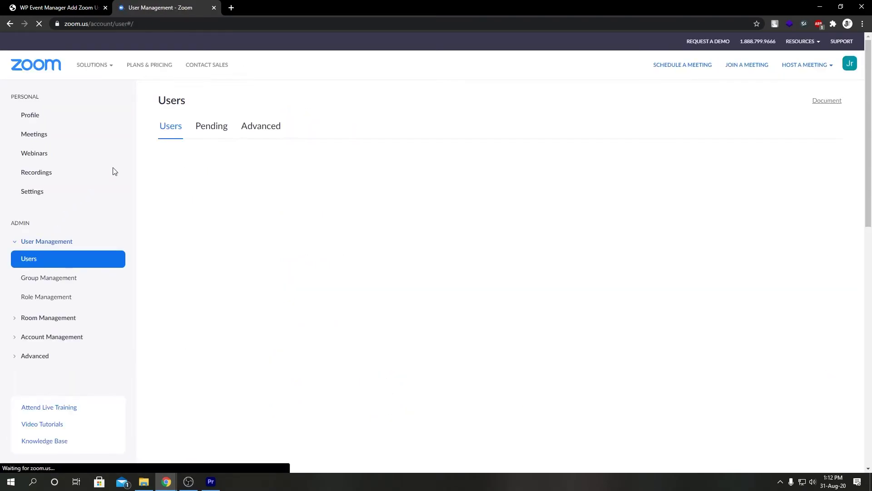
pyautogui.click(220, 130)
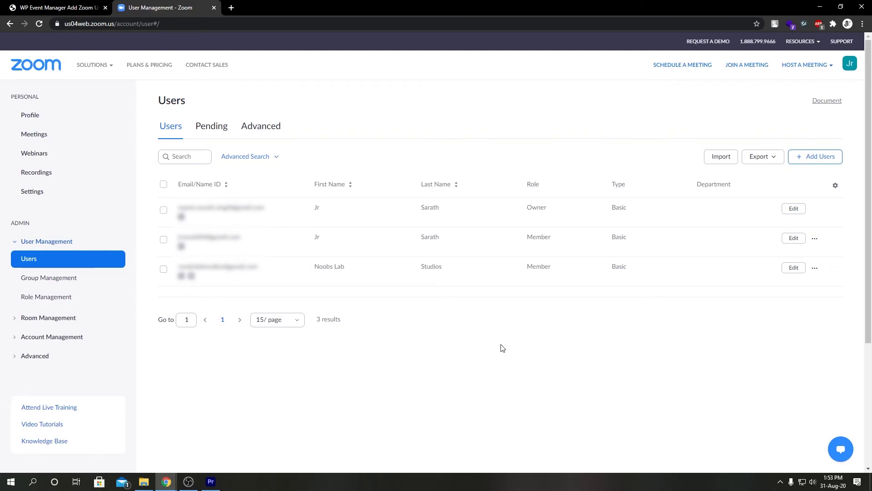
# Back in WordPress, run Sync Zoom User on the Zoom Users page, confirm, and reload the list.
pyautogui.click(78, 3)
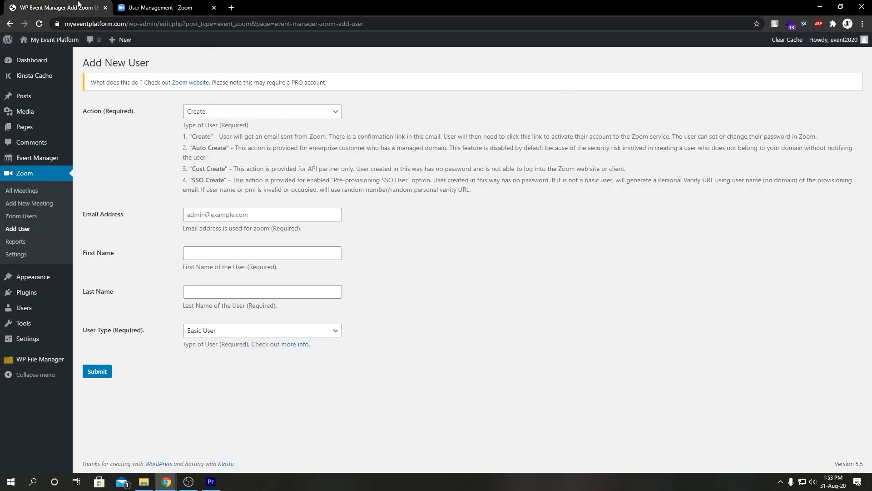
pyautogui.click(25, 217)
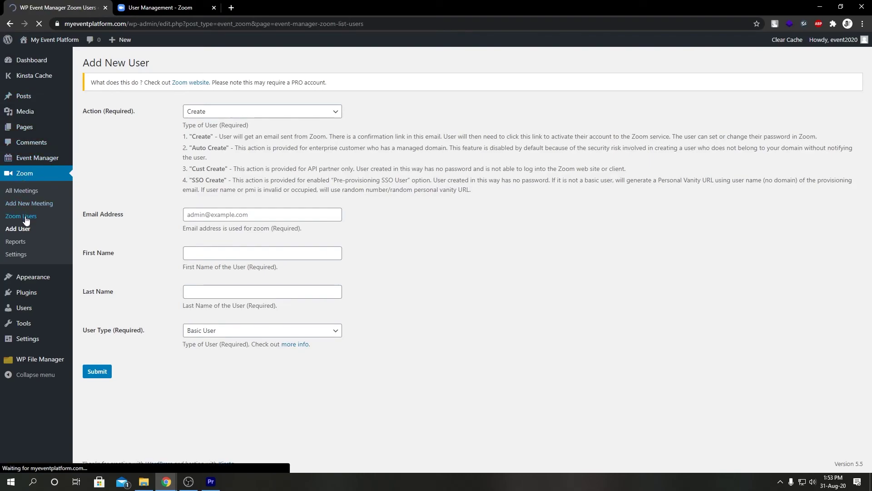
pyautogui.click(104, 85)
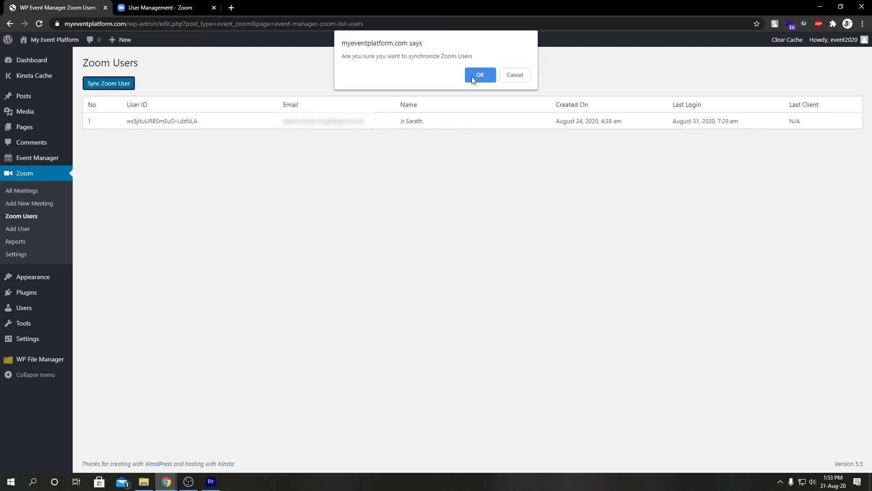
pyautogui.click(473, 77)
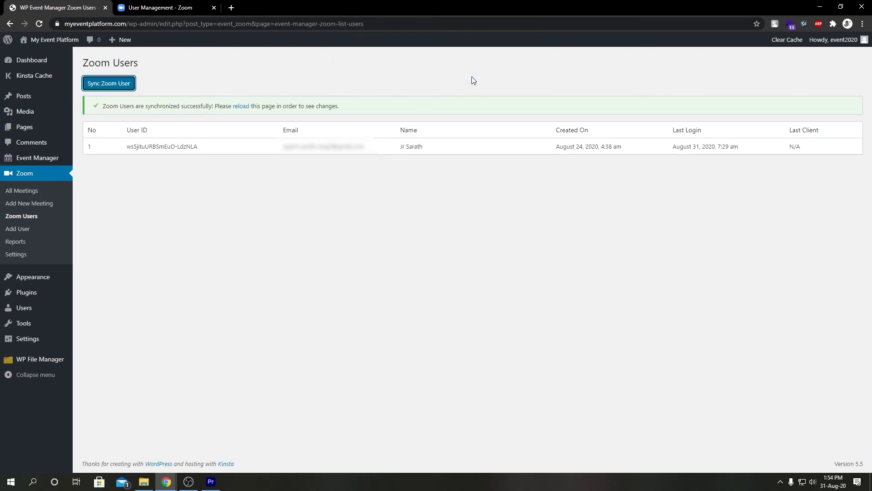
pyautogui.click(241, 107)
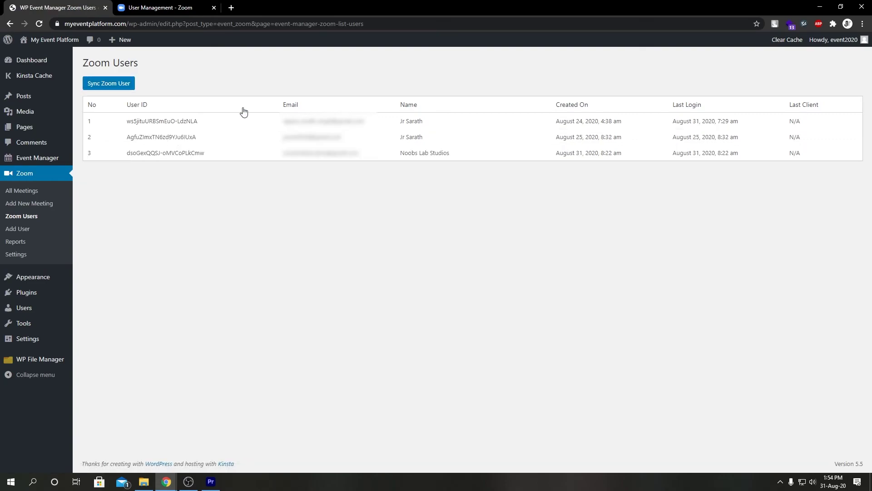